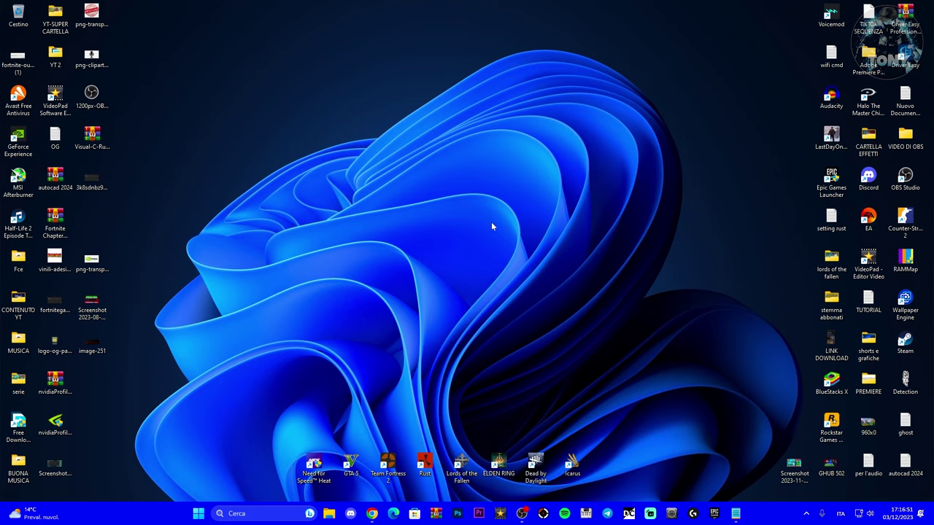
Step: Open Device Manager and select the TP-Link Wireless N PCI Express Adapter among the network adapters
{"action": "right_click", "coordinate": [198, 514]}
{"action": "left_click", "coordinate": [187, 312]}
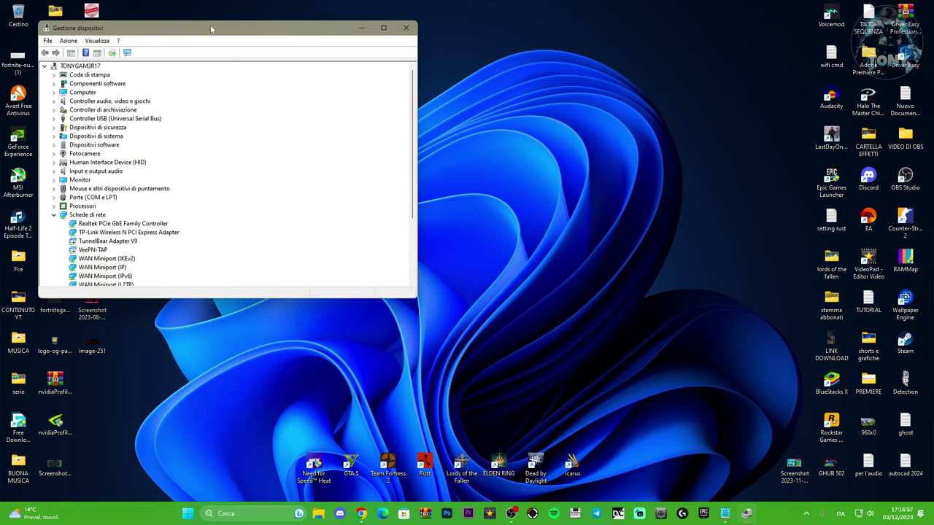
{"action": "left_click_drag", "start_coordinate": [211, 29], "coordinate": [394, 34]}
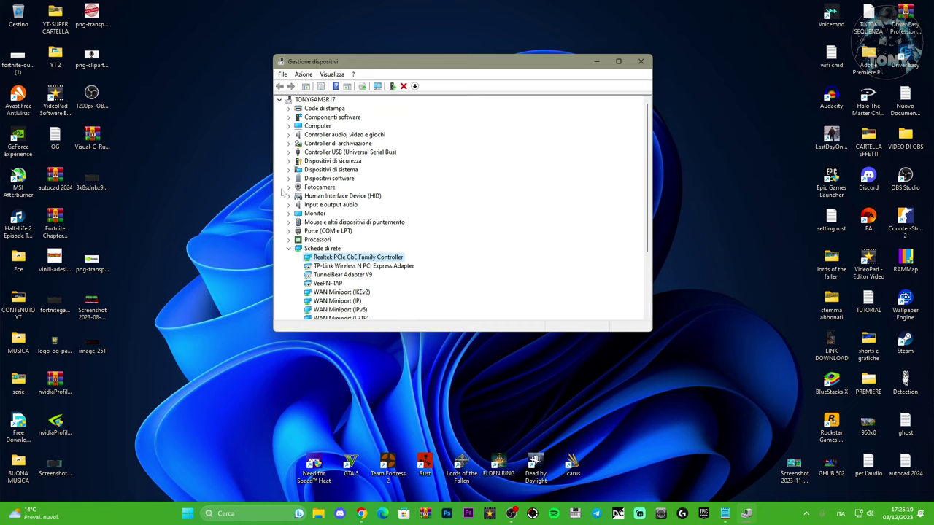
{"action": "left_click", "coordinate": [351, 266]}
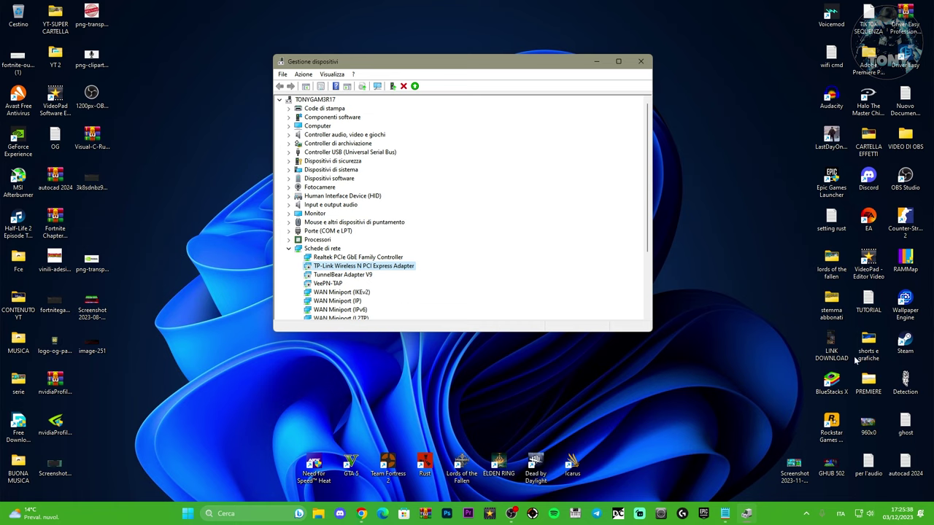
Step: In the advanced network settings, disable the Realtek Ethernet adapter and enable the TP-Link Wi-Fi adapter
{"action": "right_click", "coordinate": [859, 514]}
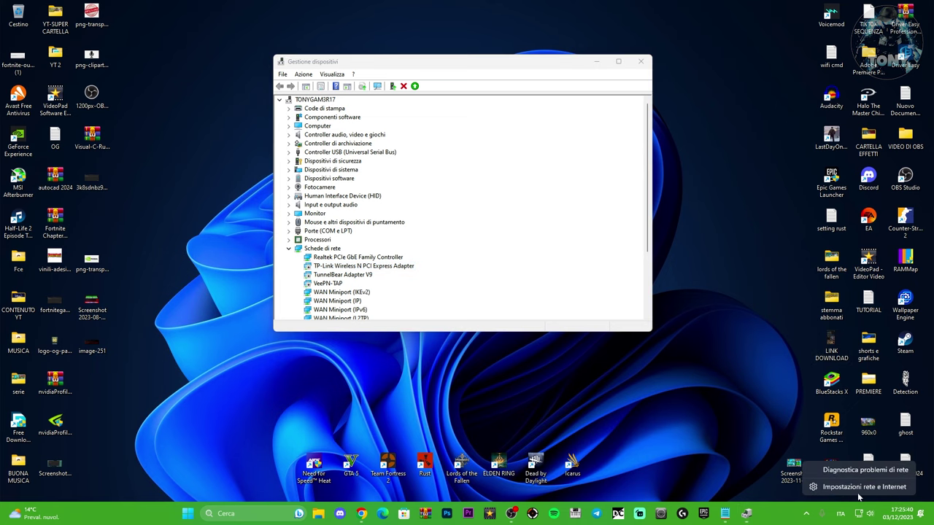
{"action": "left_click", "coordinate": [856, 488]}
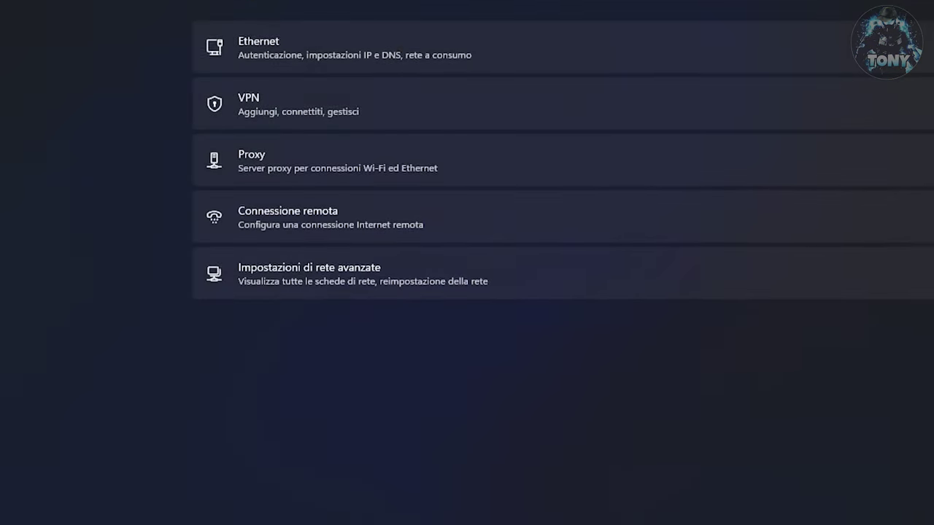
{"action": "left_click", "coordinate": [438, 272]}
{"action": "left_click", "coordinate": [838, 87]}
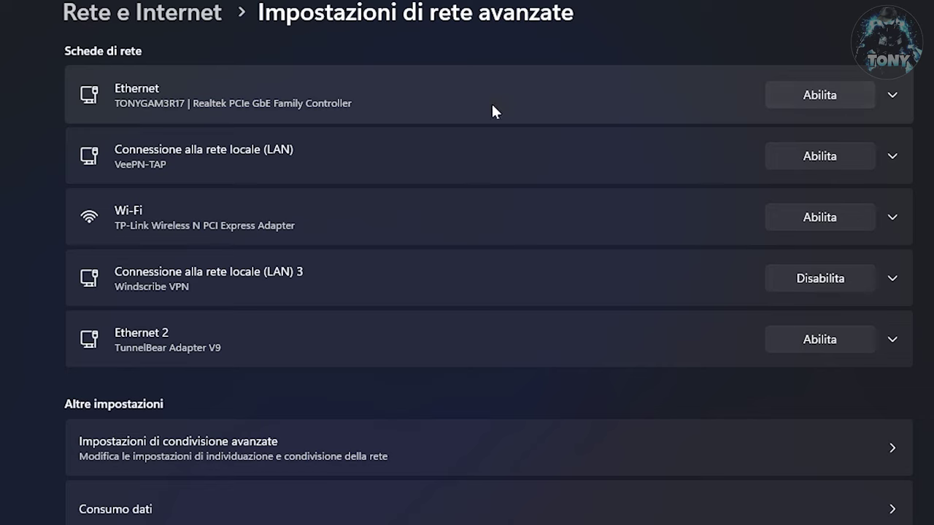
{"action": "left_click", "coordinate": [847, 224]}
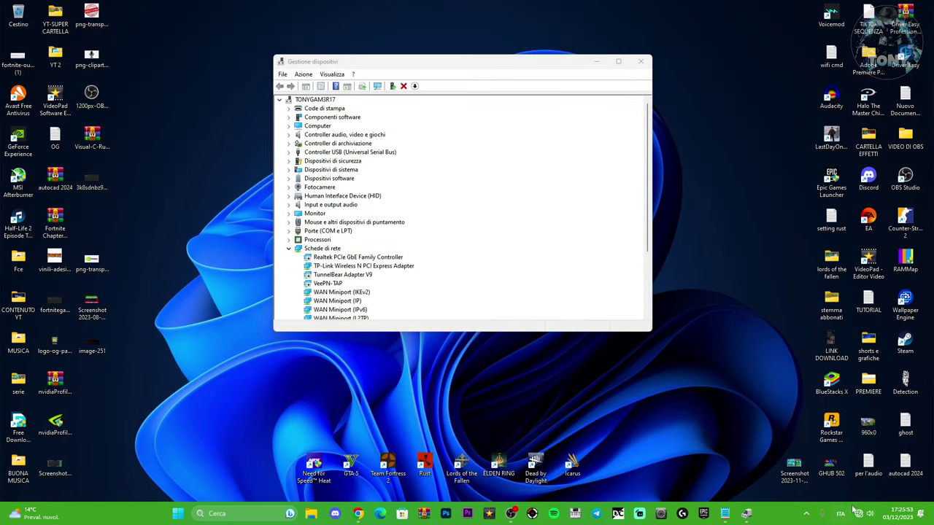
Step: Check the Wi-Fi connection in the list of available networks
{"action": "left_click", "coordinate": [855, 512]}
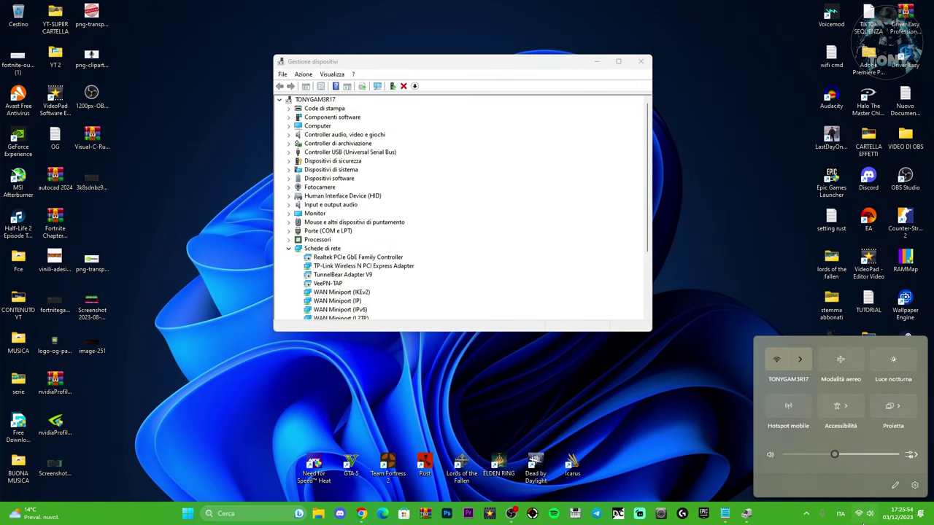
{"action": "left_click", "coordinate": [798, 351]}
{"action": "left_click", "coordinate": [684, 400]}
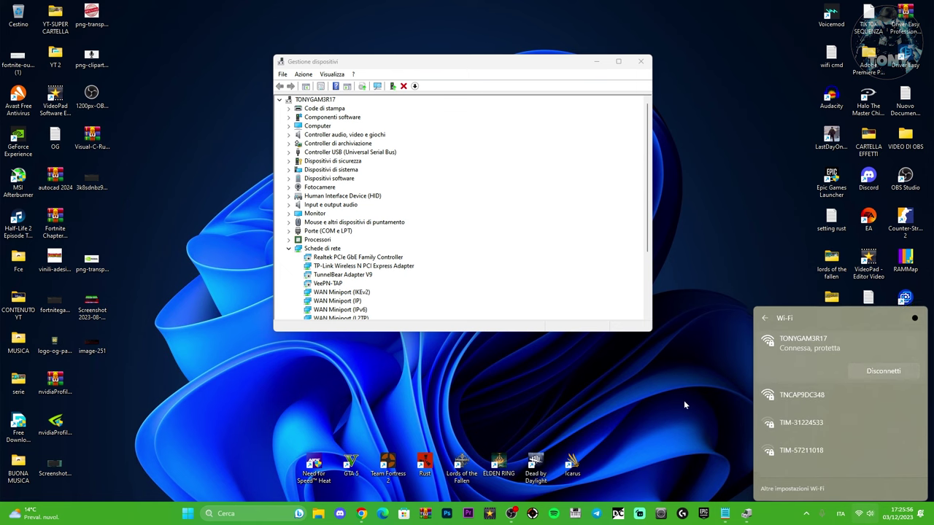
Step: Open the advanced properties (Avanzate) of the TP-Link Wireless N PCI Express Adapter in Device Manager and look through the property list
{"action": "left_click_drag", "start_coordinate": [486, 65], "coordinate": [470, 62]}
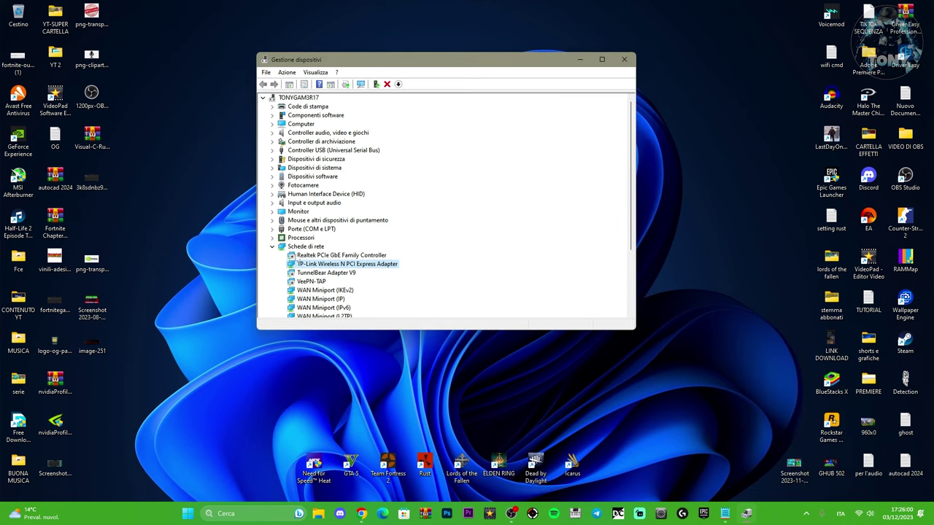
{"action": "left_click", "coordinate": [301, 258]}
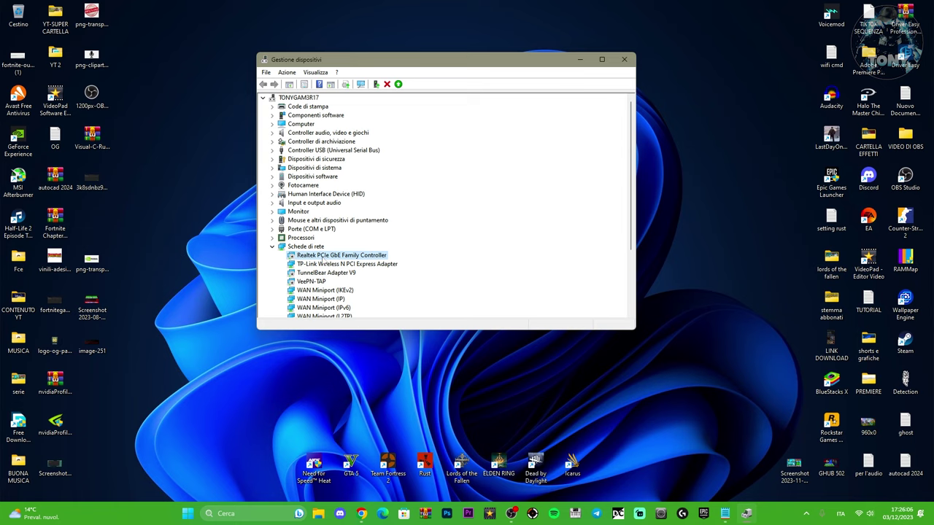
{"action": "left_click", "coordinate": [314, 265]}
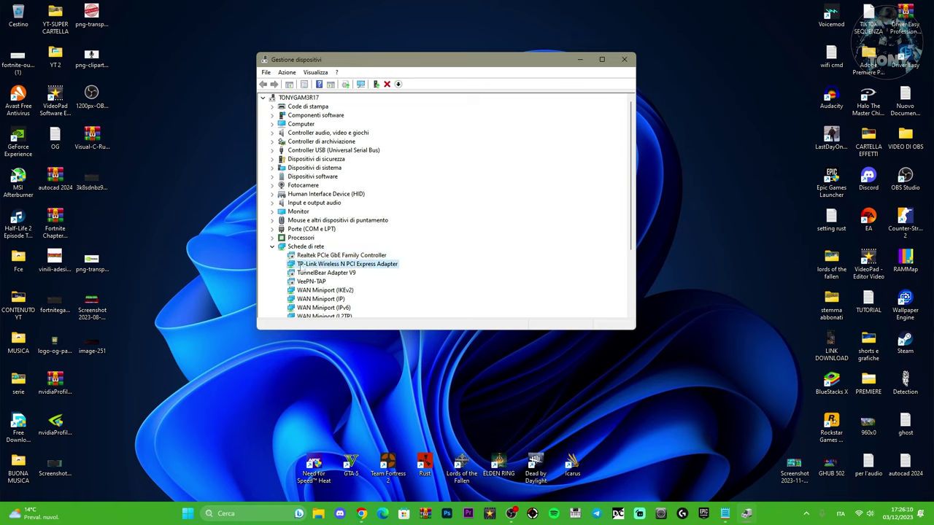
{"action": "right_click", "coordinate": [329, 266]}
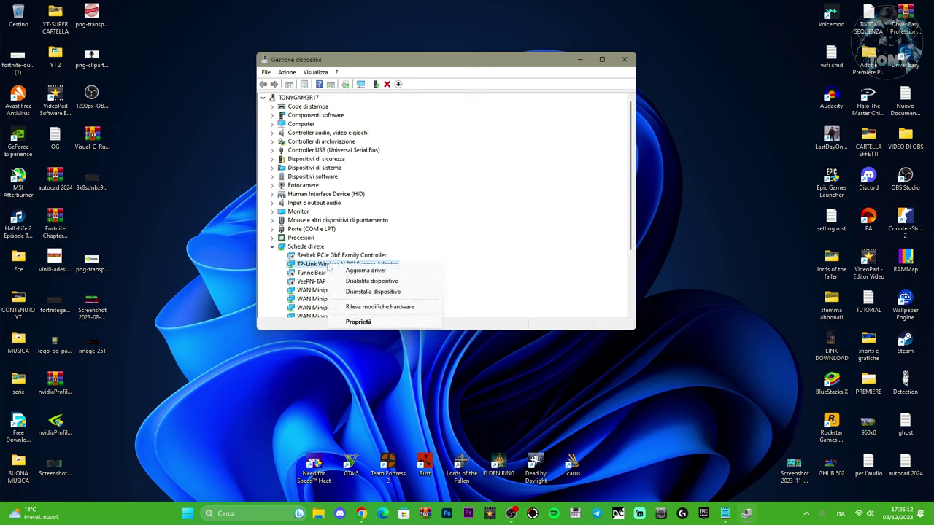
{"action": "left_click", "coordinate": [358, 322]}
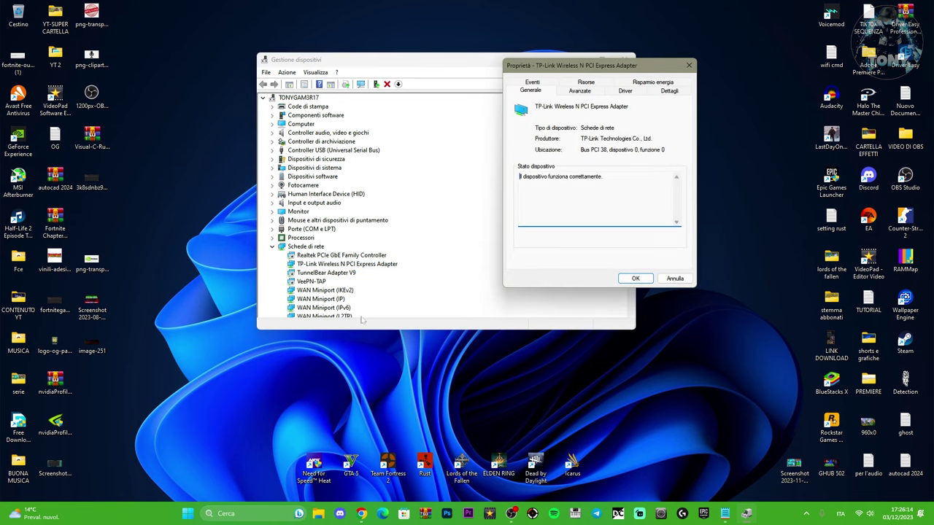
{"action": "left_click", "coordinate": [579, 91]}
{"action": "left_click_drag", "start_coordinate": [602, 68], "coordinate": [467, 73]}
{"action": "left_click_drag", "start_coordinate": [432, 143], "coordinate": [405, 194]}
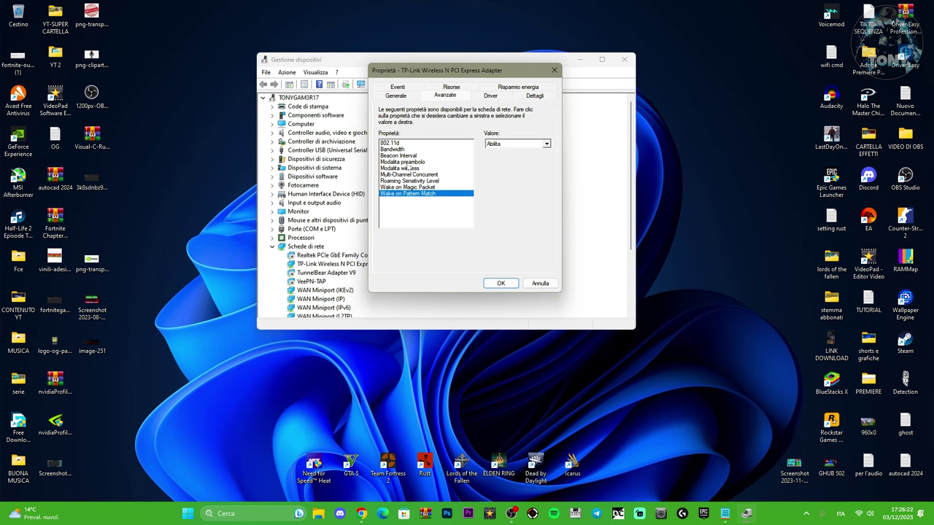
{"action": "left_click_drag", "start_coordinate": [487, 71], "coordinate": [523, 70]}
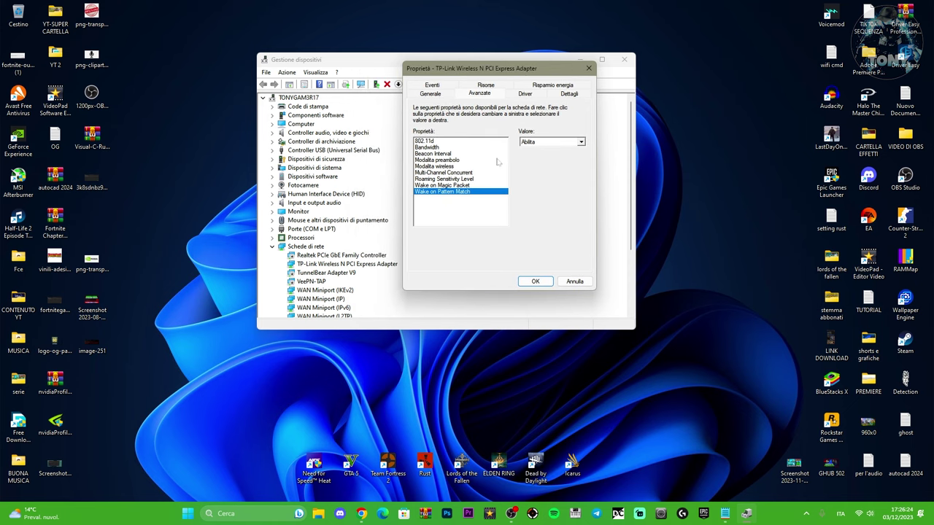
Step: Set the adapter's Modalità wireless property to IEEE 802.11b/g and apply the properties
{"action": "left_click", "coordinate": [427, 168]}
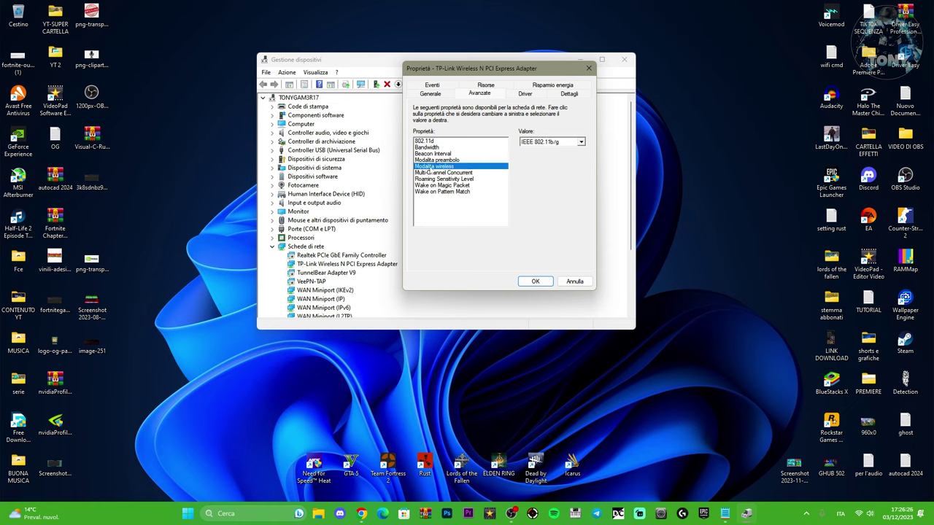
{"action": "left_click", "coordinate": [580, 143]}
{"action": "left_click", "coordinate": [534, 165]}
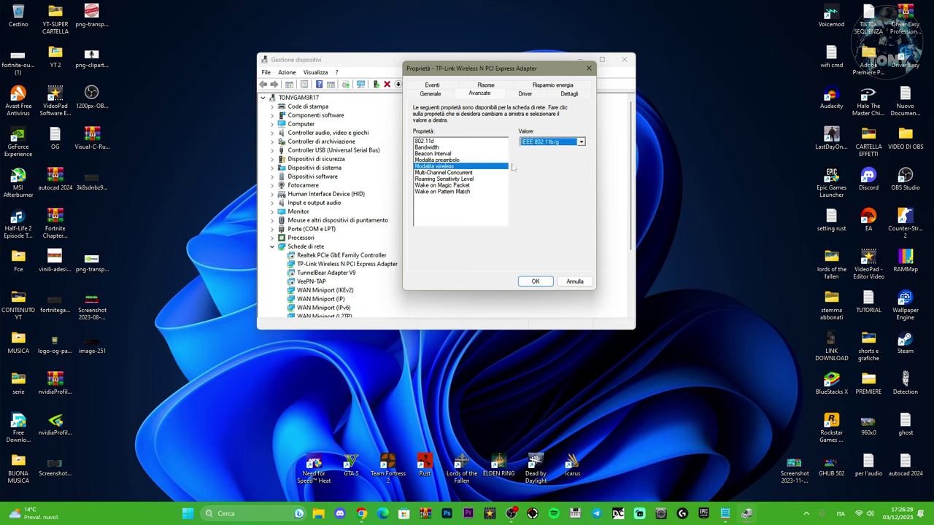
{"action": "left_click", "coordinate": [536, 282]}
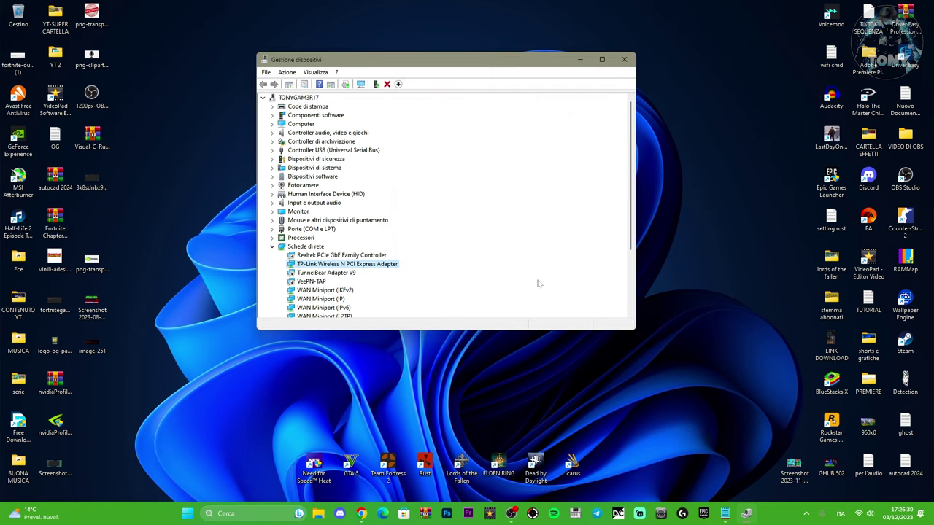
Step: Check the Wi-Fi connection in the network list and run an internet speed test
{"action": "left_click", "coordinate": [865, 513]}
{"action": "left_click", "coordinate": [800, 356]}
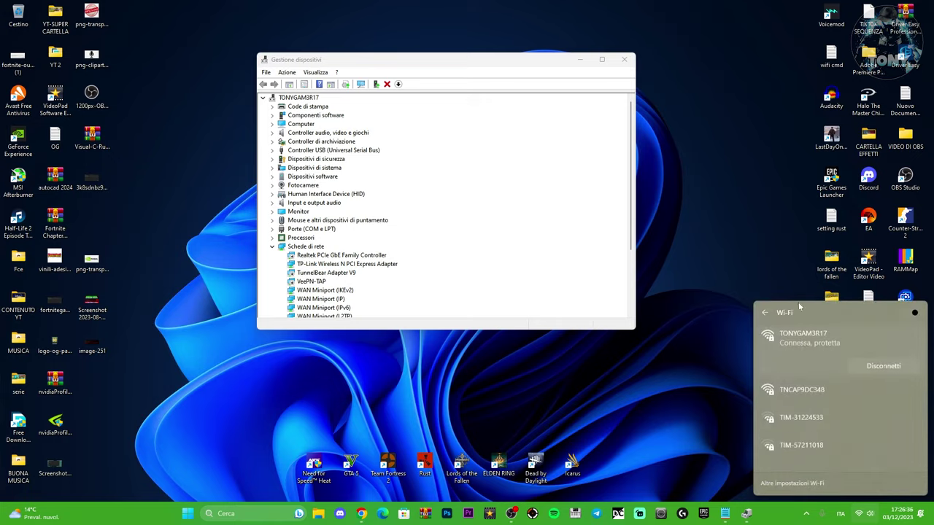
{"action": "left_click", "coordinate": [599, 456]}
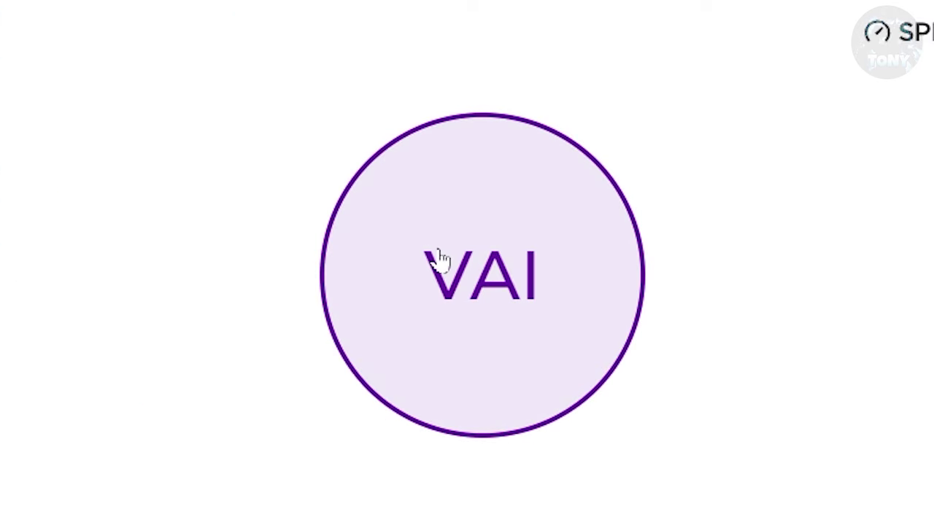
{"action": "left_click", "coordinate": [438, 254]}
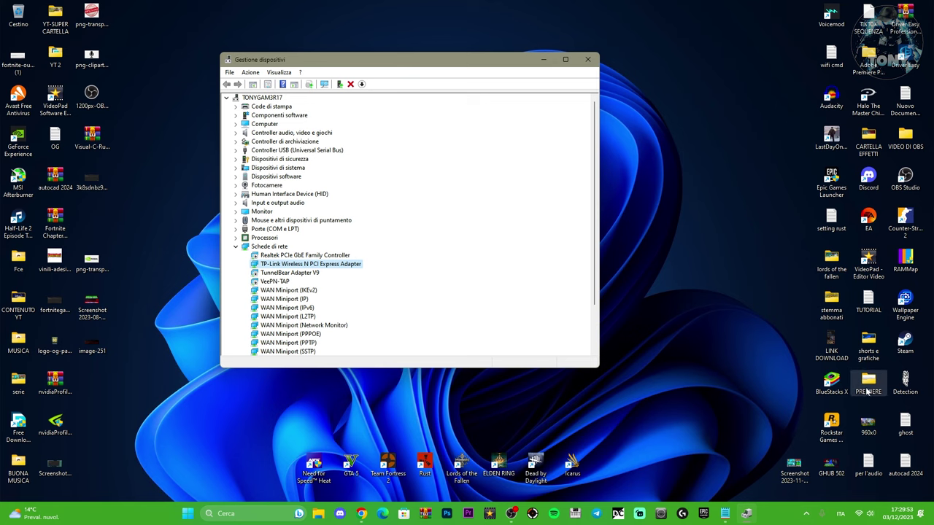
Step: Open the Wi-Fi adapter's connection properties from the advanced network settings (Impostazioni di rete avanzate)
{"action": "left_click", "coordinate": [852, 481]}
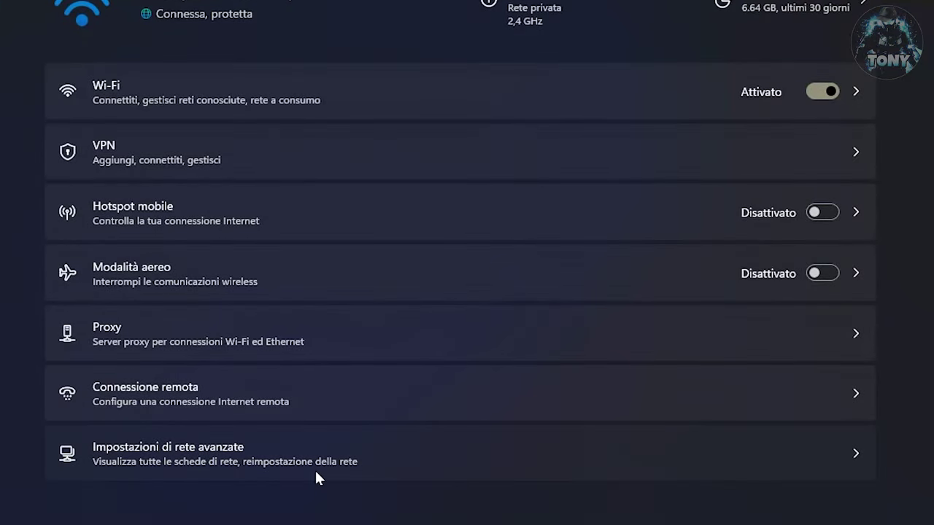
{"action": "left_click", "coordinate": [315, 473]}
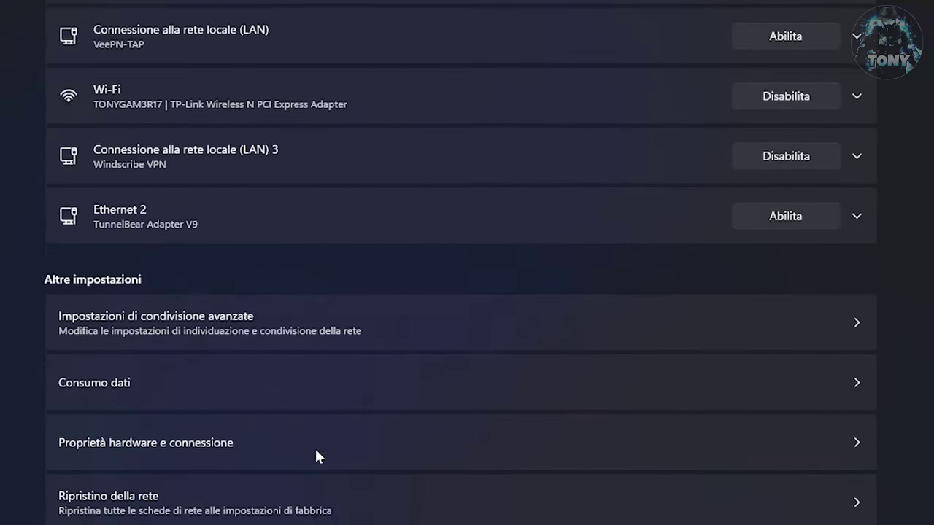
{"action": "scroll", "coordinate": [316, 455], "scroll_direction": "down", "scroll_amount": 2}
{"action": "scroll", "coordinate": [219, 424], "scroll_direction": "up", "scroll_amount": 2}
{"action": "scroll", "coordinate": [273, 440], "scroll_direction": "up", "scroll_amount": 2}
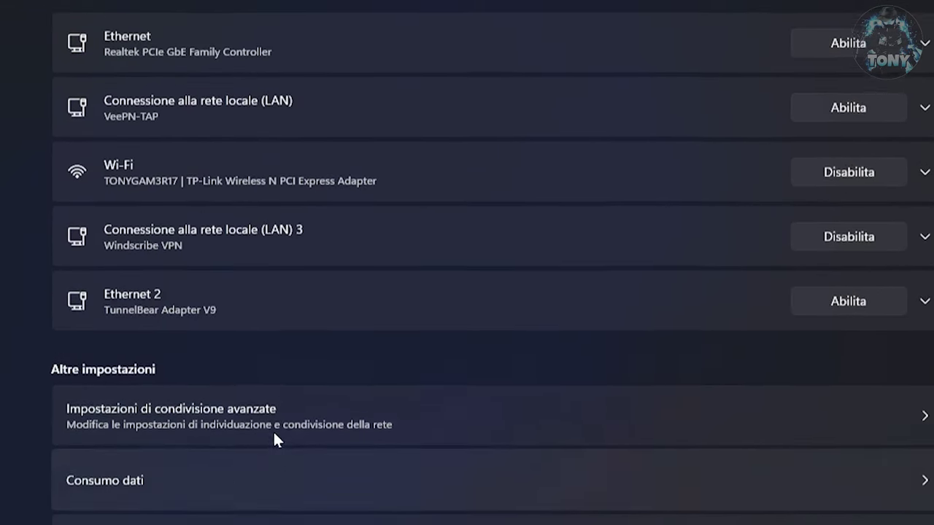
{"action": "left_click", "coordinate": [191, 204]}
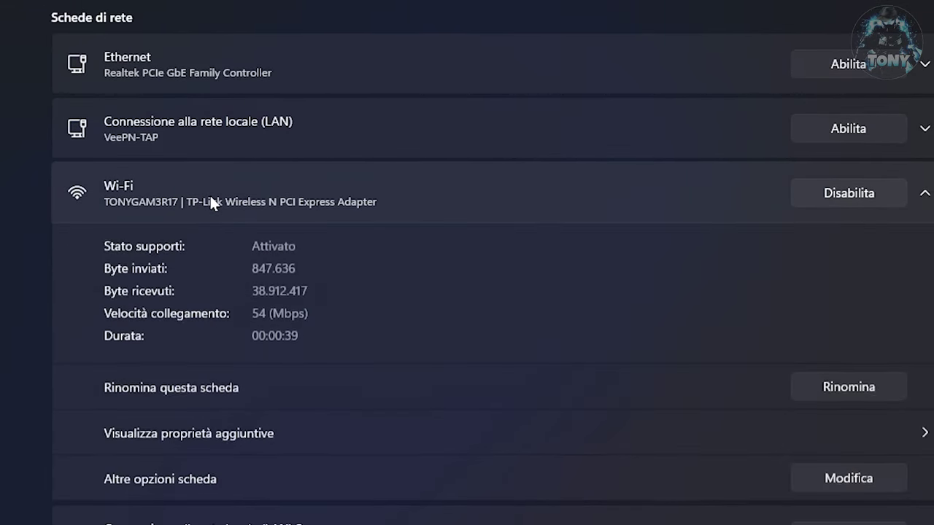
{"action": "left_click", "coordinate": [837, 486]}
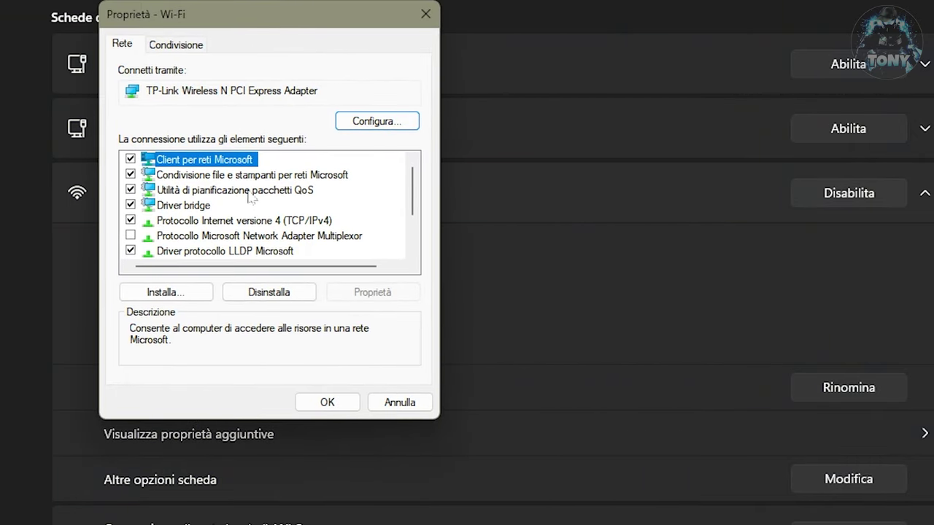
Step: Set the Wi-Fi connection's IPv4 DNS servers manually to 8.8.8.8 as preferred and 8.8.4.4 as alternate
{"action": "left_click", "coordinate": [249, 220]}
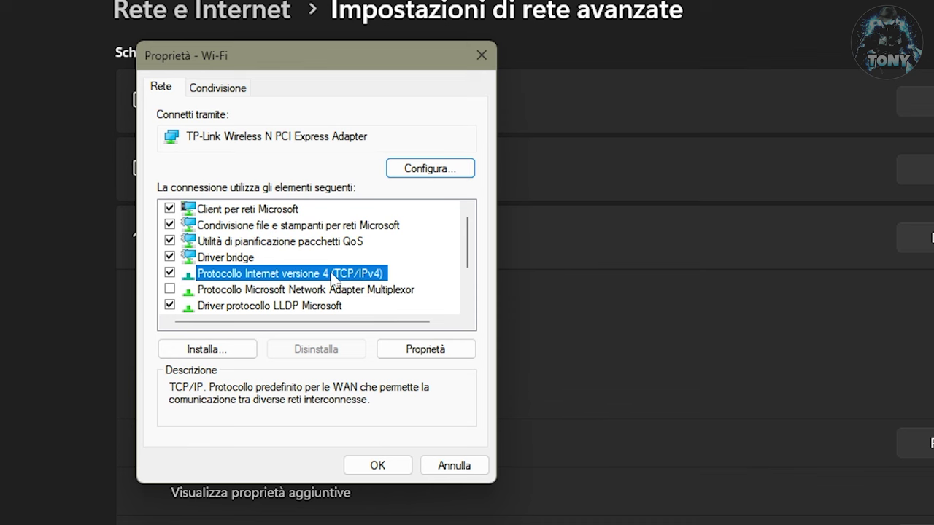
{"action": "double_click", "coordinate": [338, 276]}
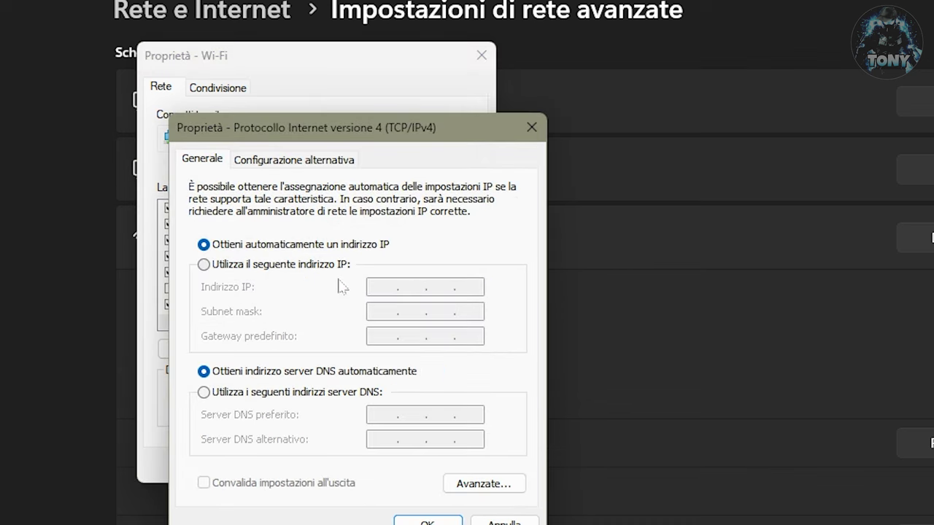
{"action": "left_click", "coordinate": [203, 395]}
{"action": "type", "text": "8."}
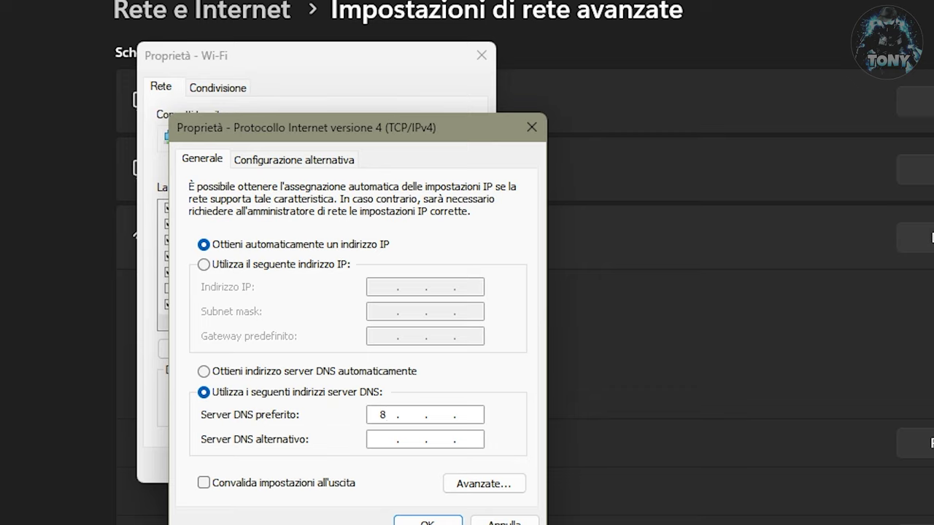
{"action": "type", "text": "8.8.8"}
{"action": "left_click", "coordinate": [384, 439]}
{"action": "type", "text": "8.8.4.4"}
{"action": "key", "text": "Return"}
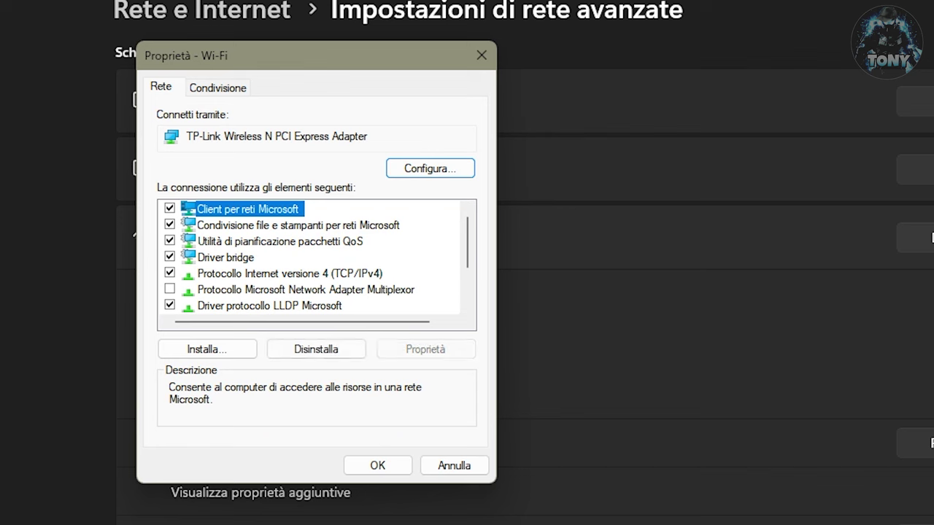
{"action": "left_click", "coordinate": [290, 274]}
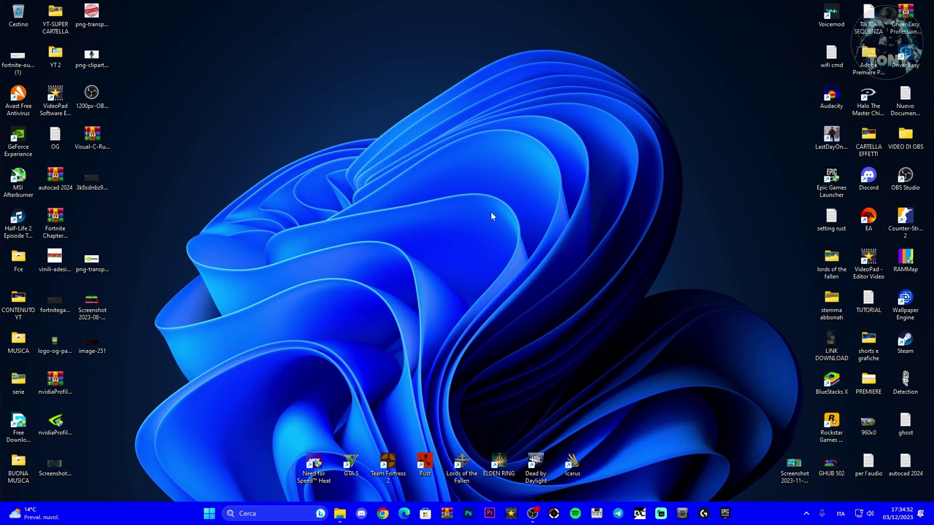